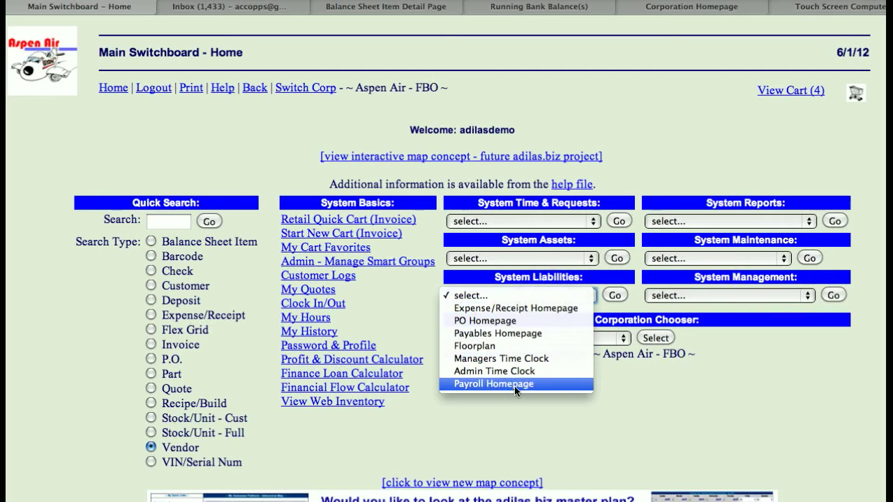
Open the Payroll Homepage from the system liabilities and go to the Calculate New Payroll form
left_click(613, 296)
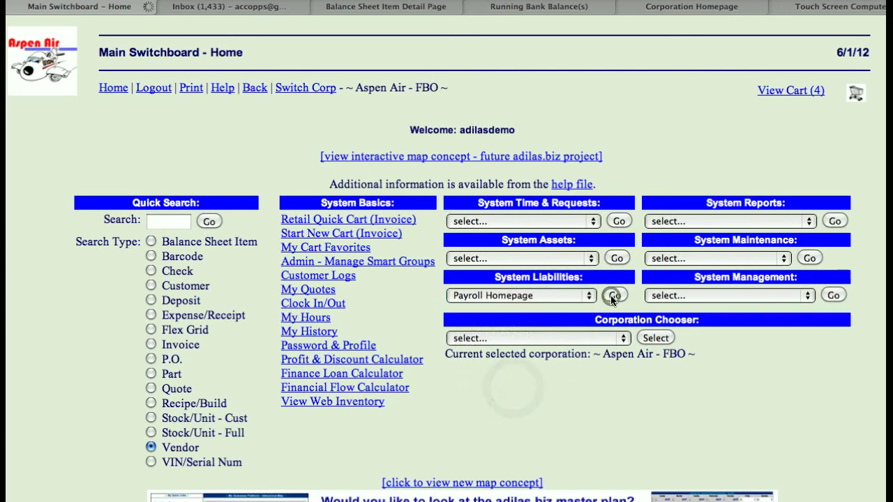
scroll(140, 263, "down", 10)
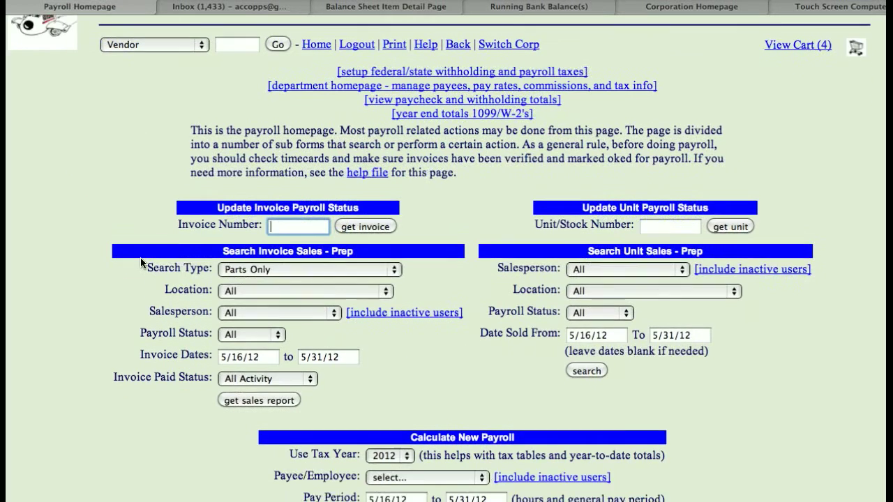
scroll(141, 263, "down", 4)
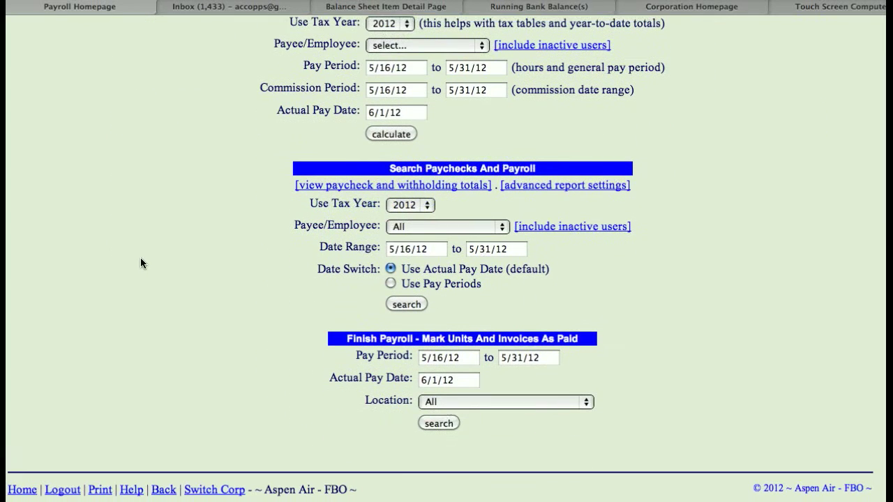
scroll(140, 263, "up", 2)
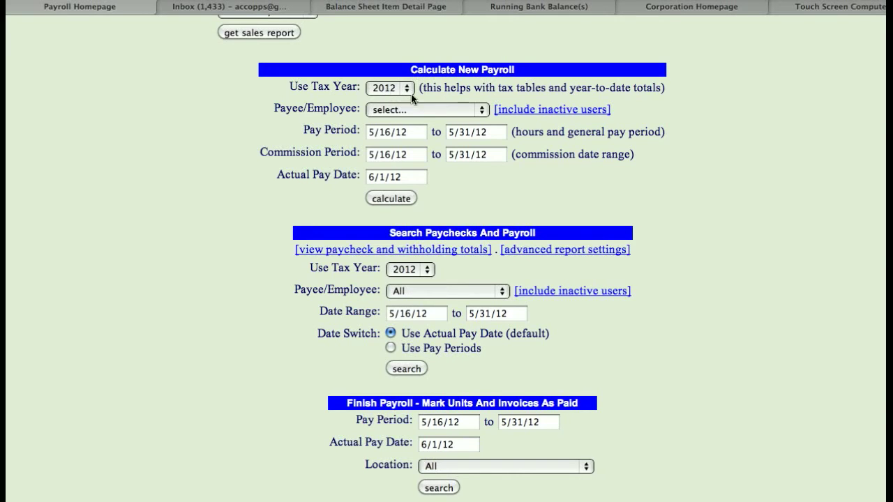
Calculate payroll for the third listed employee, using tax year 2012 and the pay period 5/16/12 to 5/31/12
left_click(419, 110)
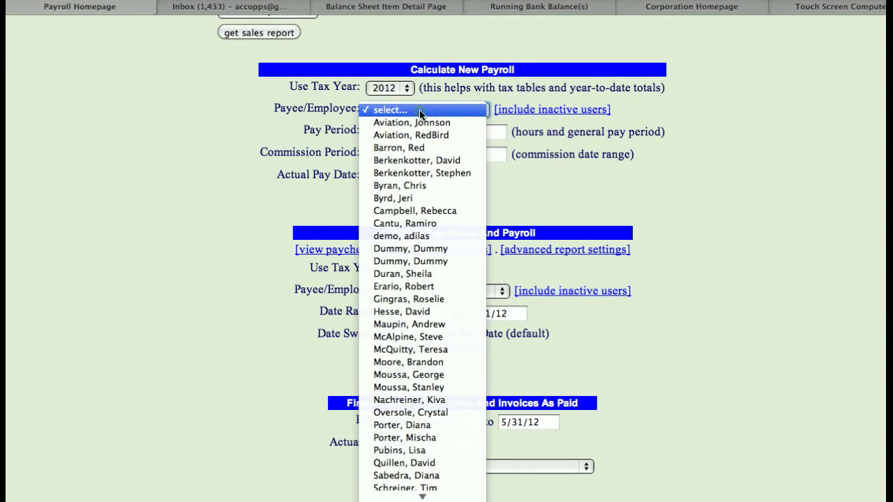
left_click(410, 148)
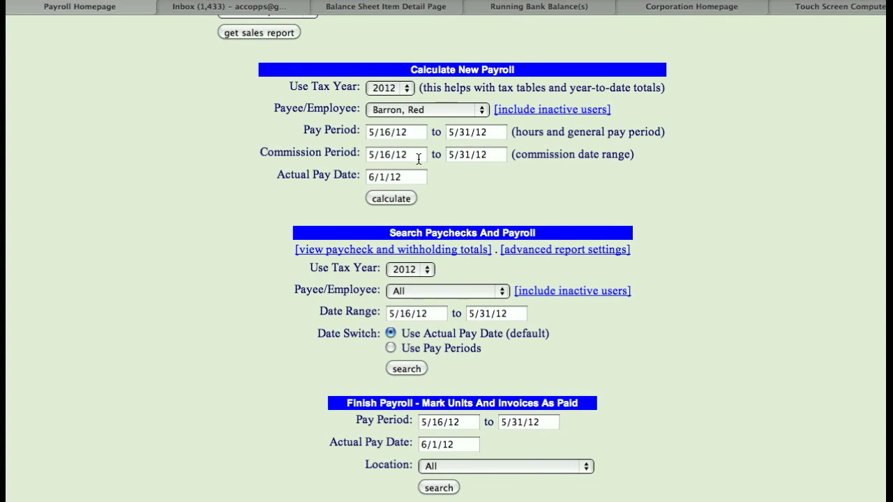
left_click(390, 199)
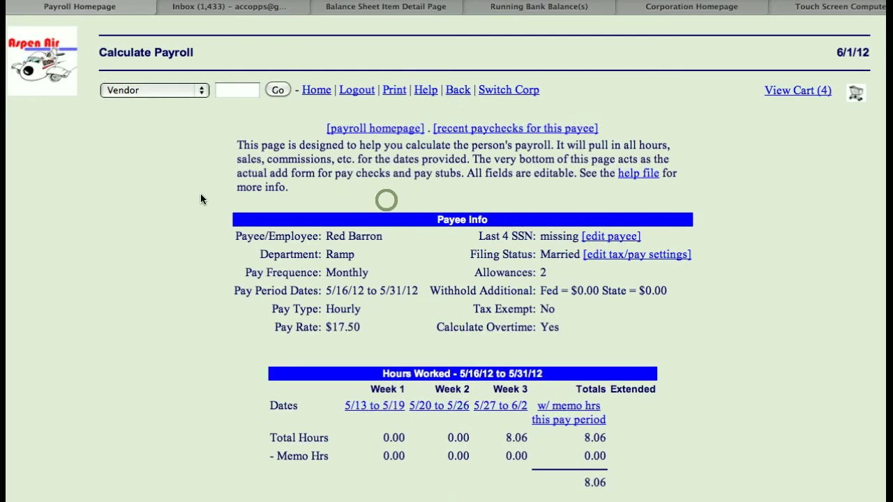
Review the payee info, hours worked, and the pay, commission and bonus categories of the calculated payroll
scroll(189, 207, "down", 4)
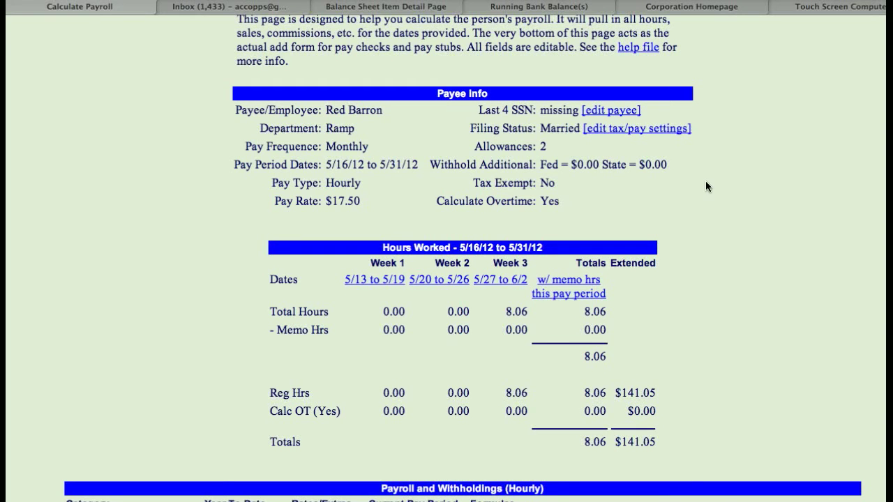
scroll(707, 181, "down", 3)
scroll(707, 187, "down", 1)
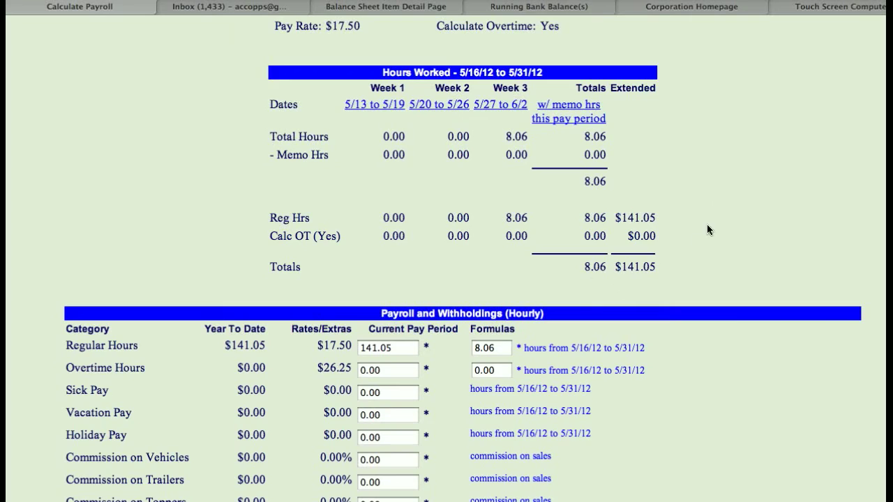
scroll(716, 199, "down", 5)
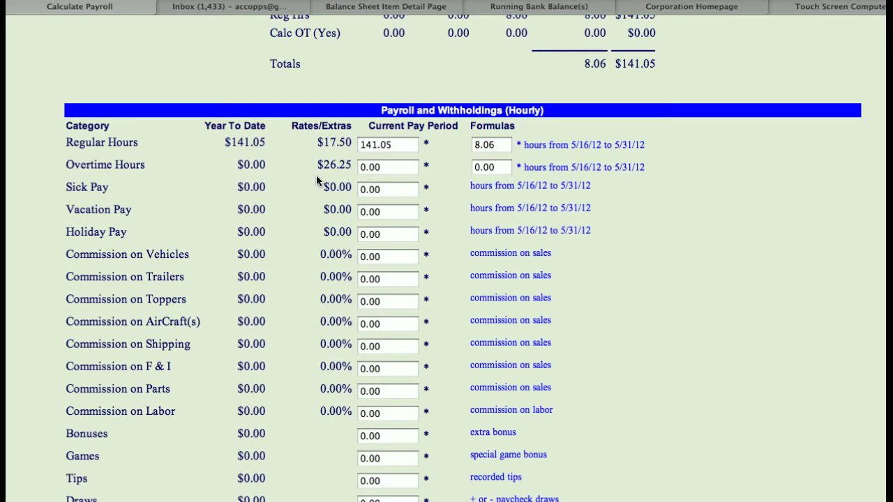
scroll(316, 176, "down", 2)
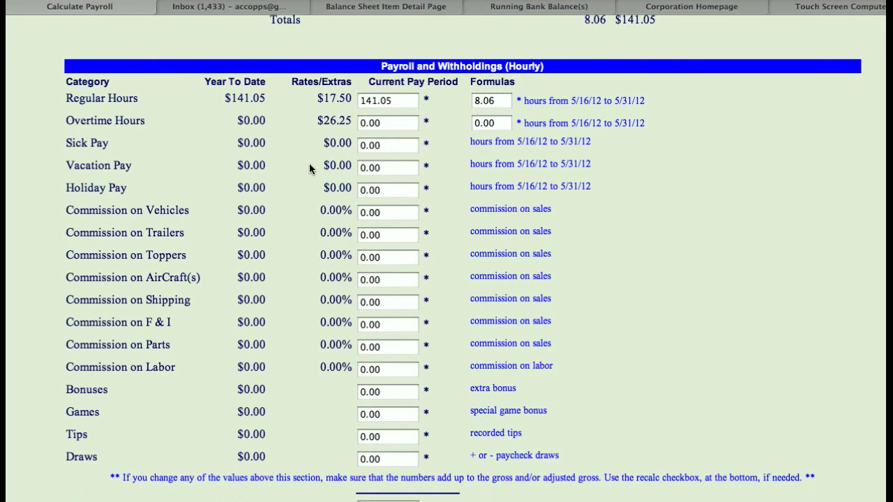
scroll(302, 189, "down", 2)
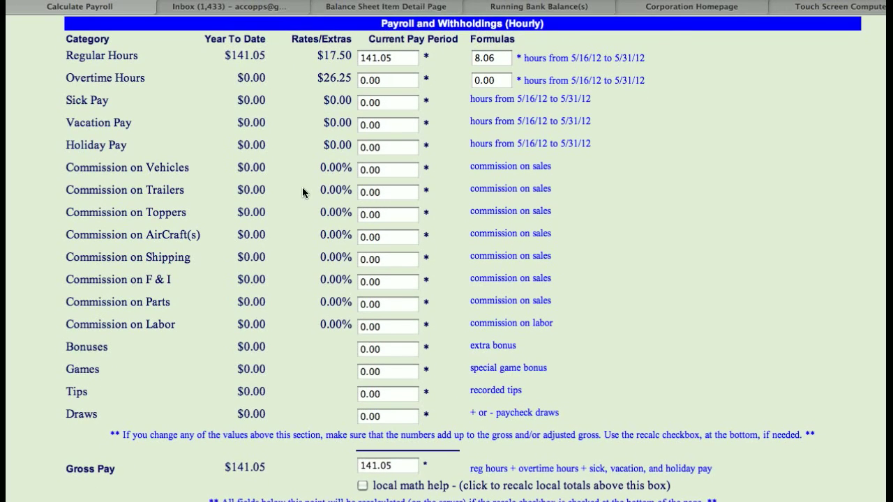
scroll(302, 192, "down", 3)
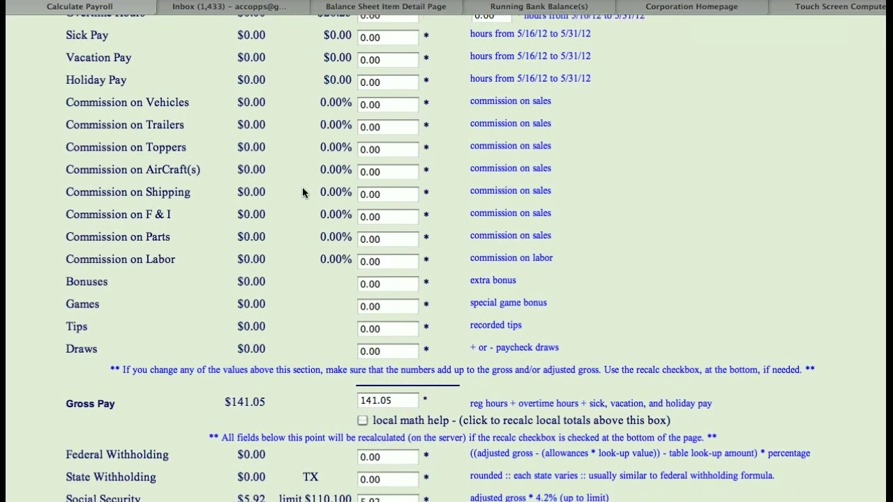
scroll(302, 188, "up", 4)
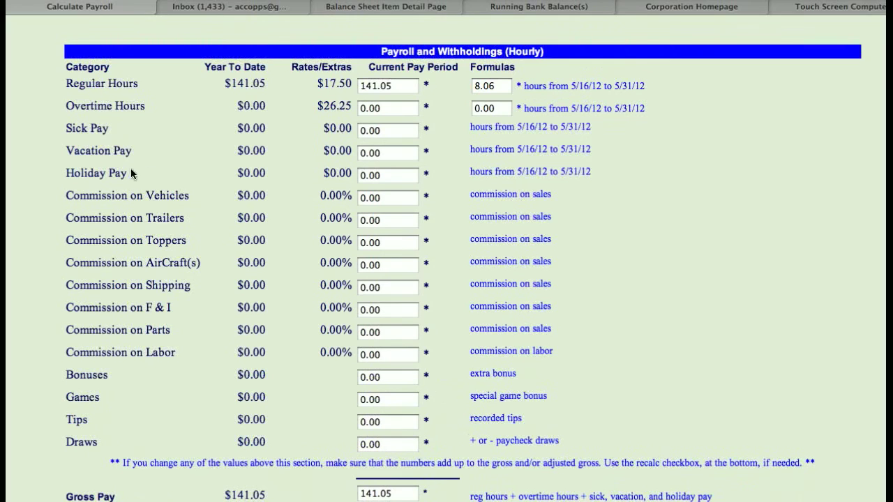
Examine the gross pay, tax withholdings, net pay and employer contribution figures of the payroll calculation
scroll(295, 194, "down", 8)
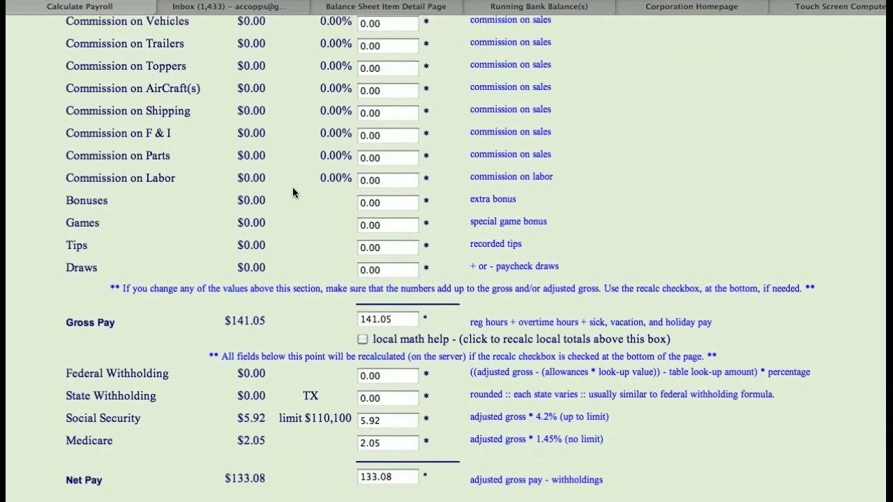
scroll(293, 147, "down", 4)
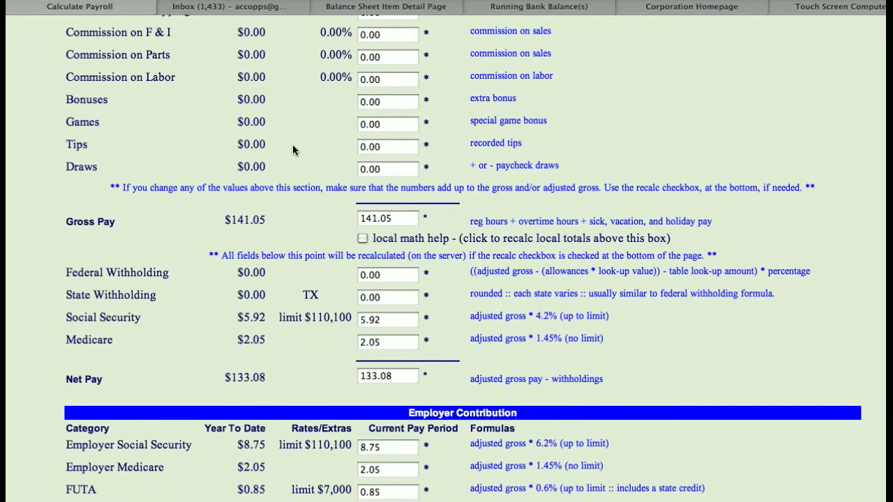
scroll(292, 145, "down", 1)
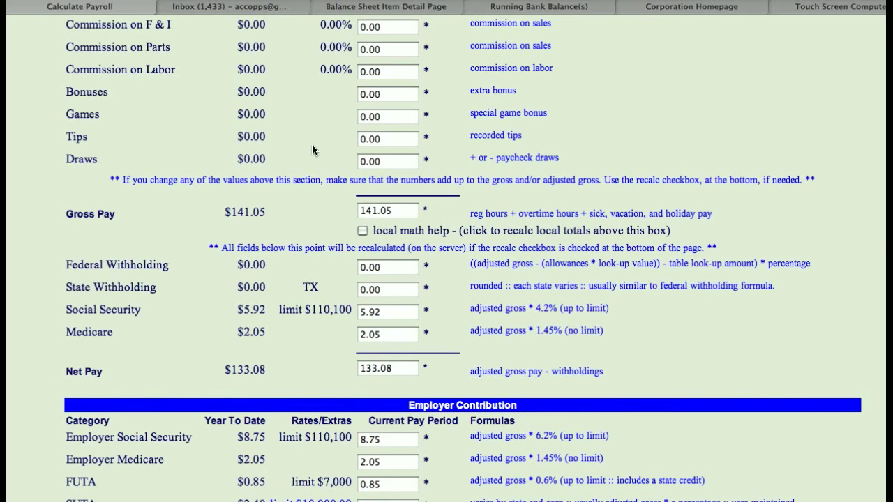
scroll(312, 145, "down", 3)
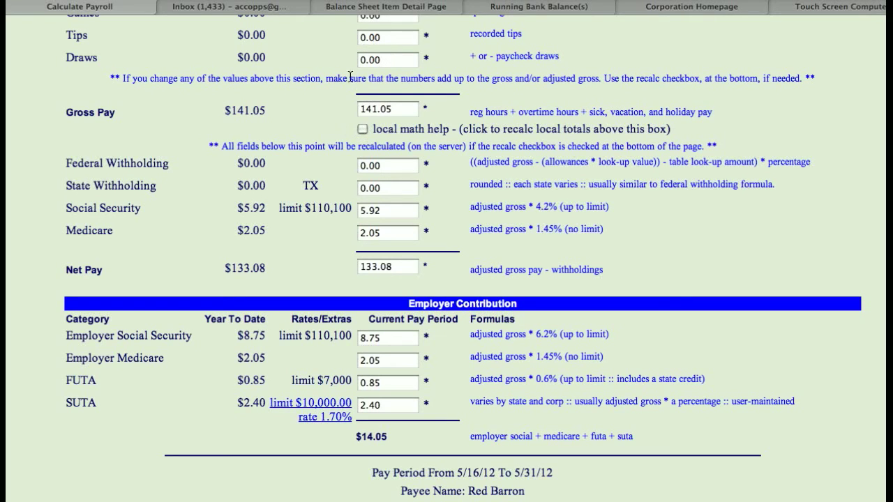
scroll(314, 127, "down", 3)
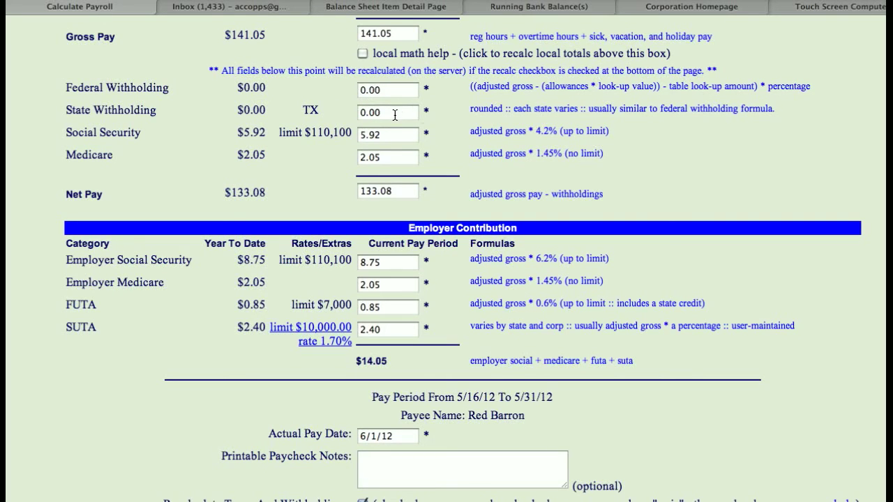
scroll(448, 114, "down", 1)
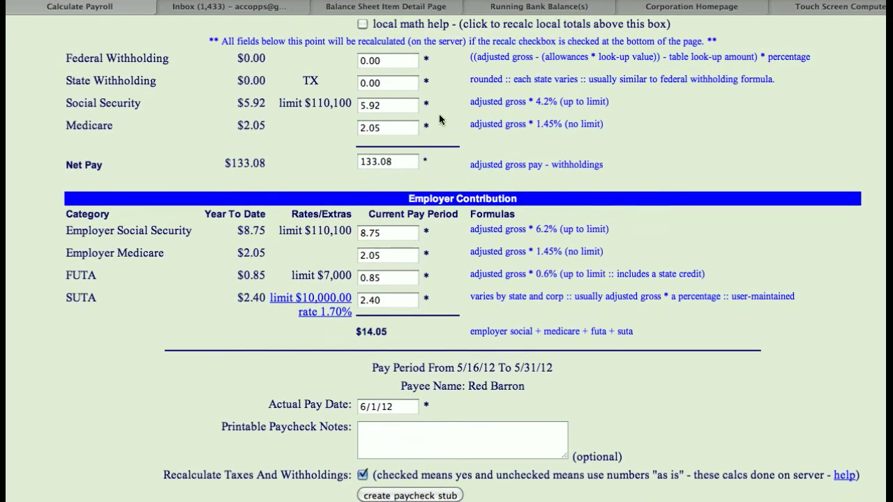
left_click(391, 127)
Create the paycheck stub with blank printable notes and Recalculate Taxes And Withholdings enabled
scroll(335, 173, "down", 3)
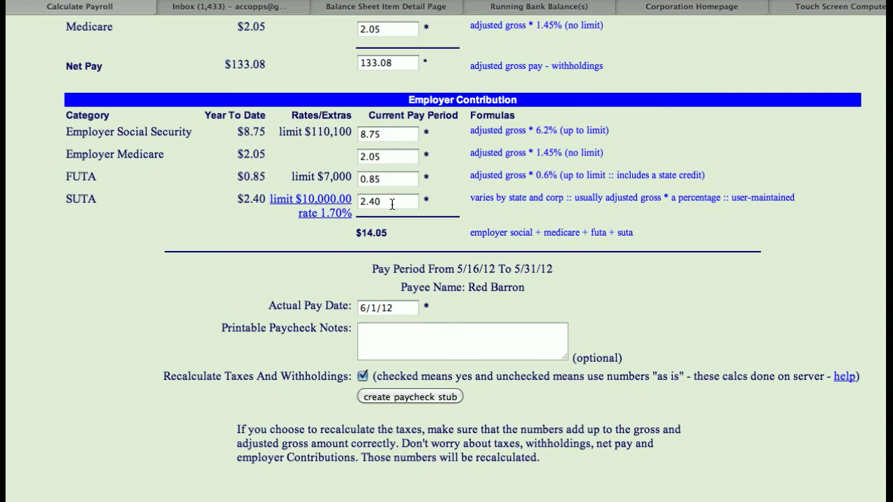
scroll(233, 264, "down", 1)
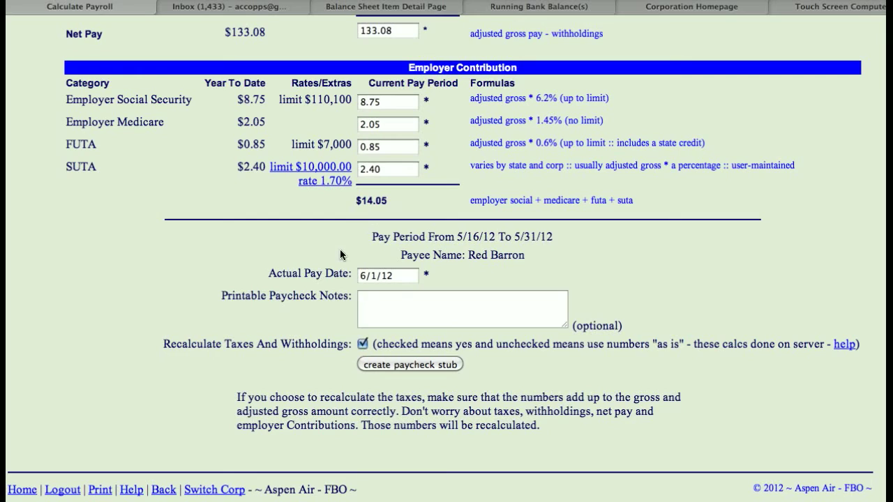
left_click(376, 300)
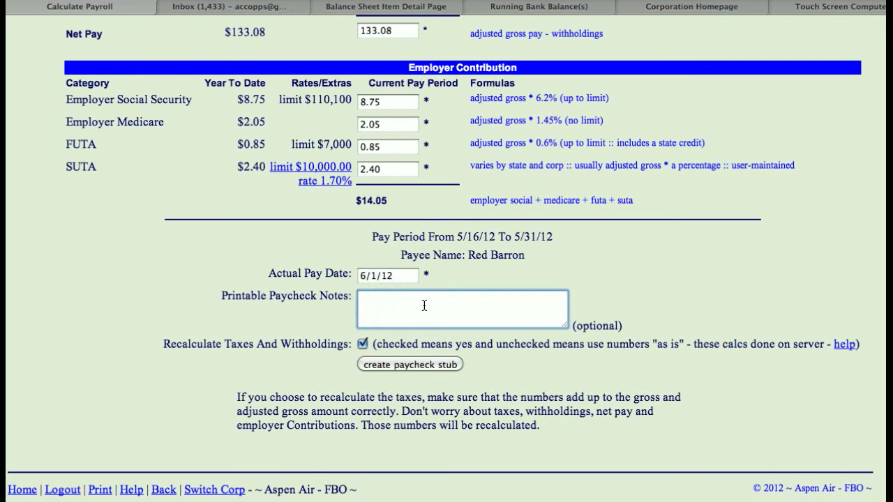
left_click(420, 364)
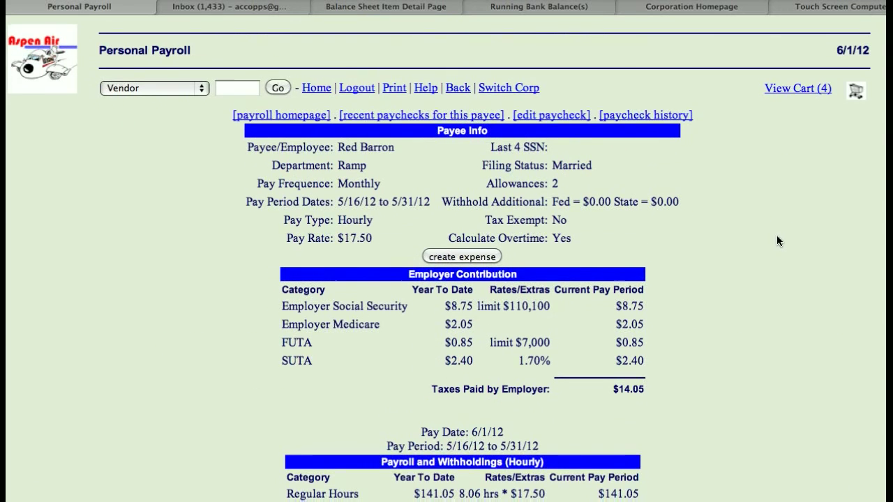
Review the new paycheck, open it for editing, and submit the update with tax and withholding recalculation enabled
scroll(779, 241, "down", 5)
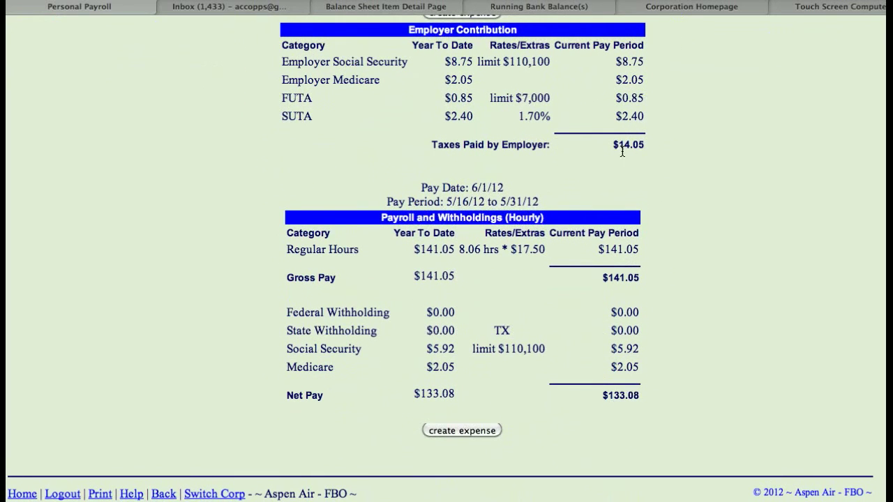
scroll(711, 219, "up", 5)
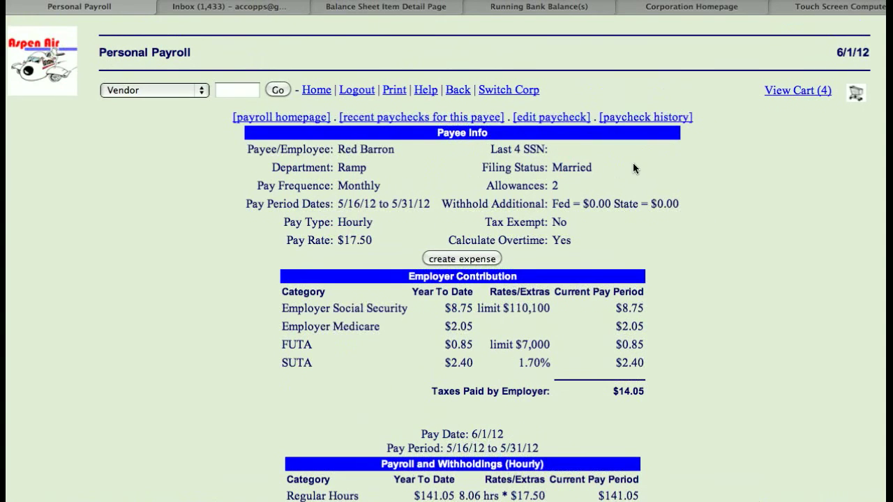
left_click(538, 120)
scroll(226, 201, "down", 3)
scroll(225, 198, "down", 15)
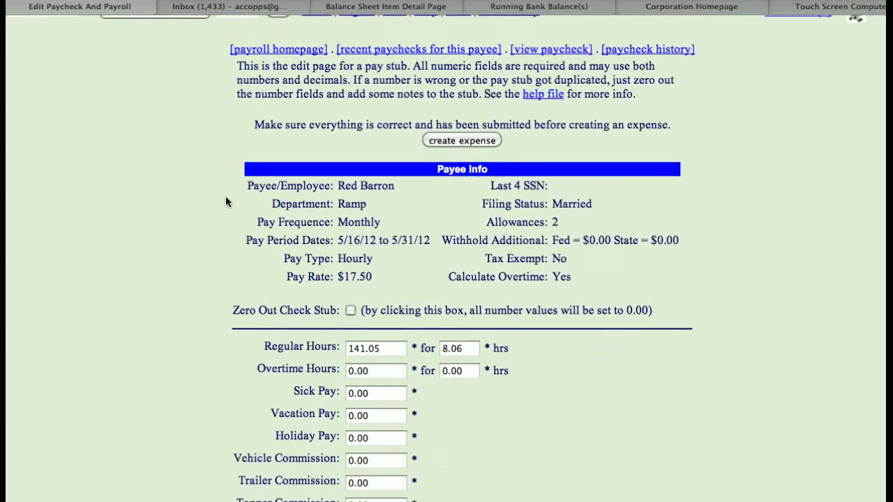
scroll(225, 200, "down", 8)
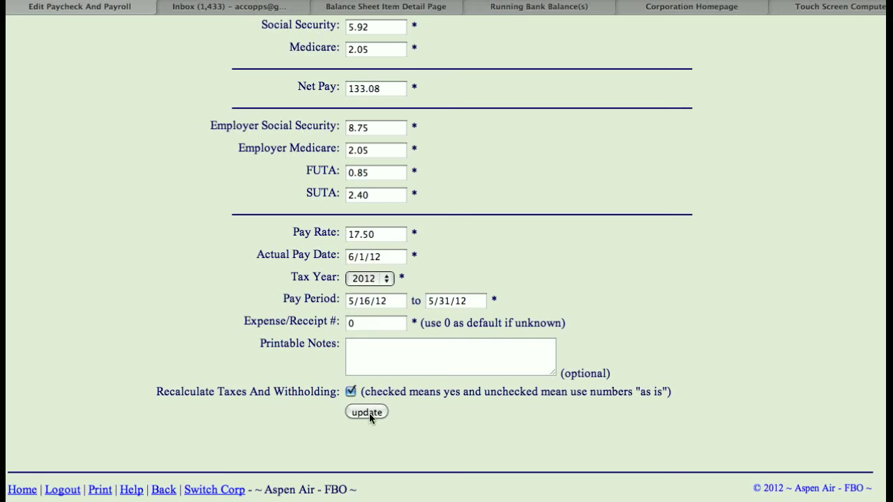
left_click(366, 412)
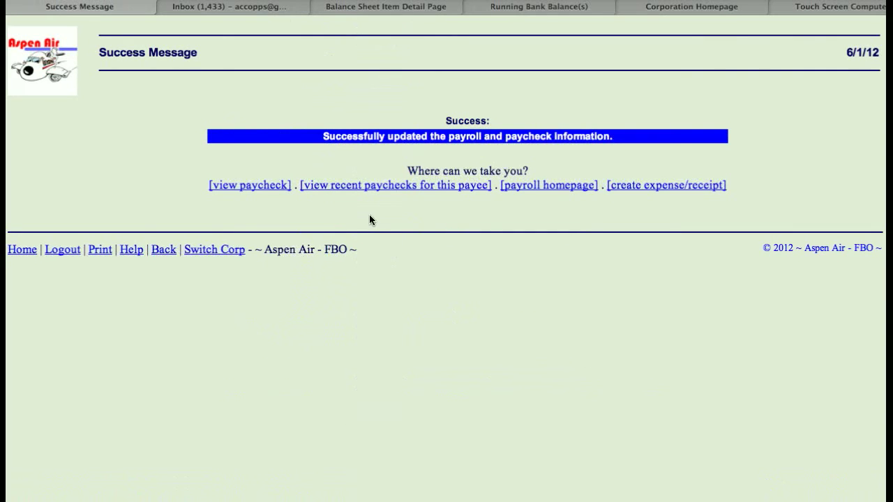
Start a payroll expense/receipt for the updated paycheck
left_click(646, 189)
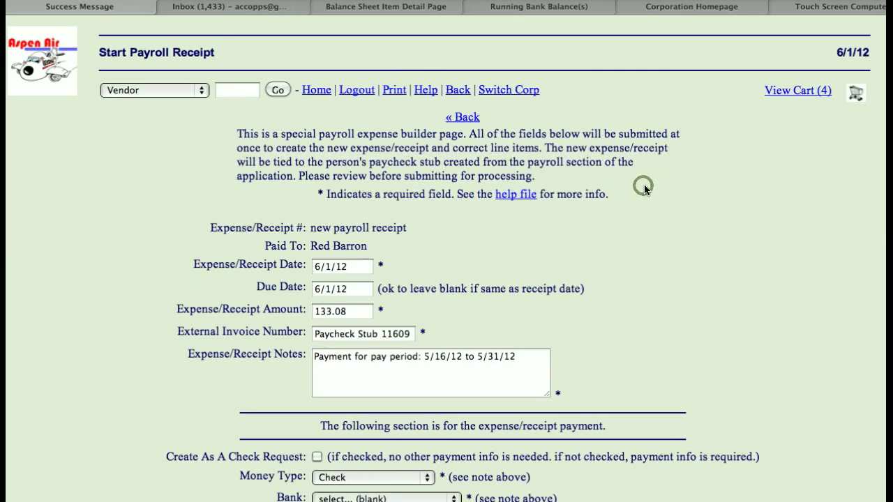
scroll(644, 188, "down", 4)
scroll(644, 185, "down", 1)
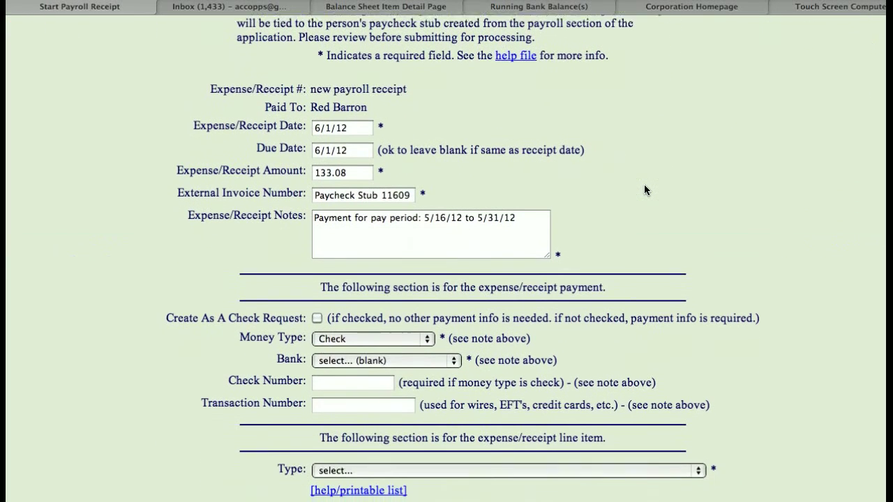
Set the receipt's payment bank to Alpine Bank and the check number to 8975
scroll(152, 244, "down", 3)
scroll(152, 244, "down", 2)
left_click(352, 243)
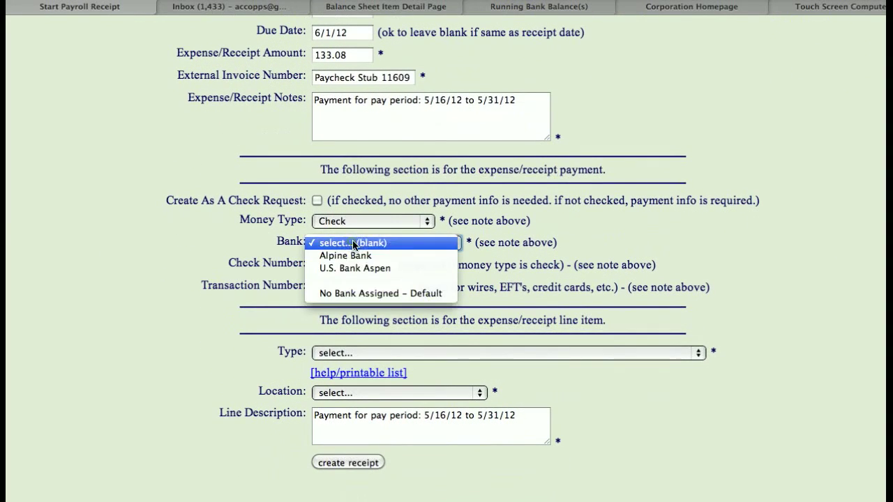
left_click(352, 255)
left_click(346, 265)
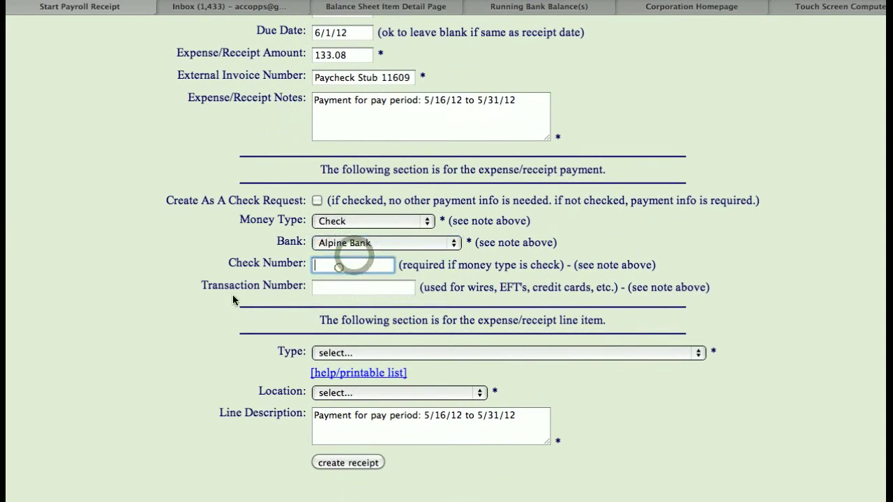
type("8975")
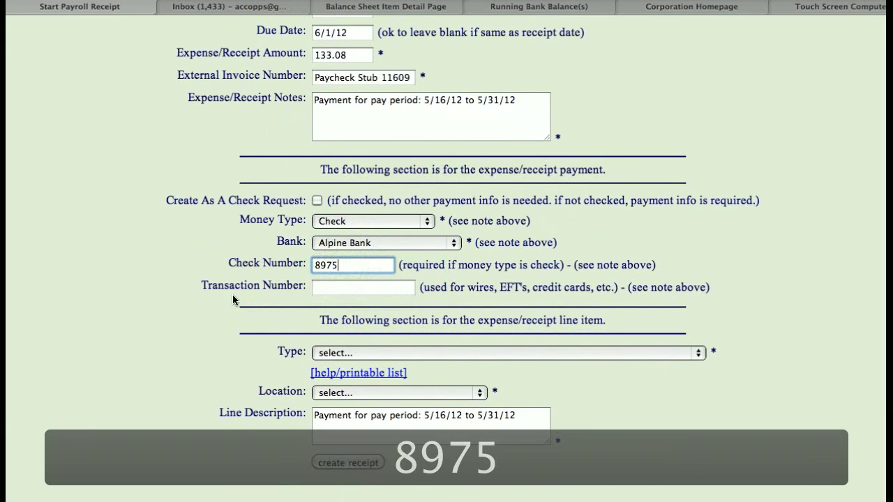
Set the receipt's line item type to Wages - Employee - Net and location to KASE - Aspen, and create the receipt
left_click(361, 353)
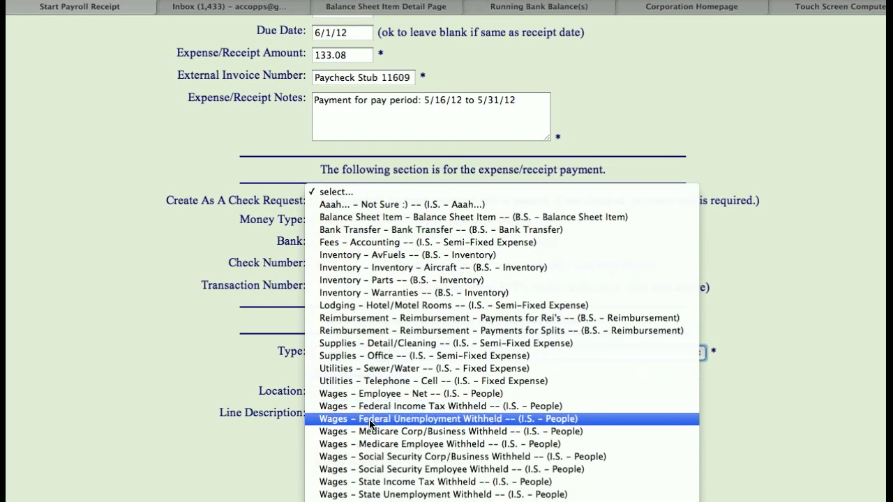
left_click(386, 397)
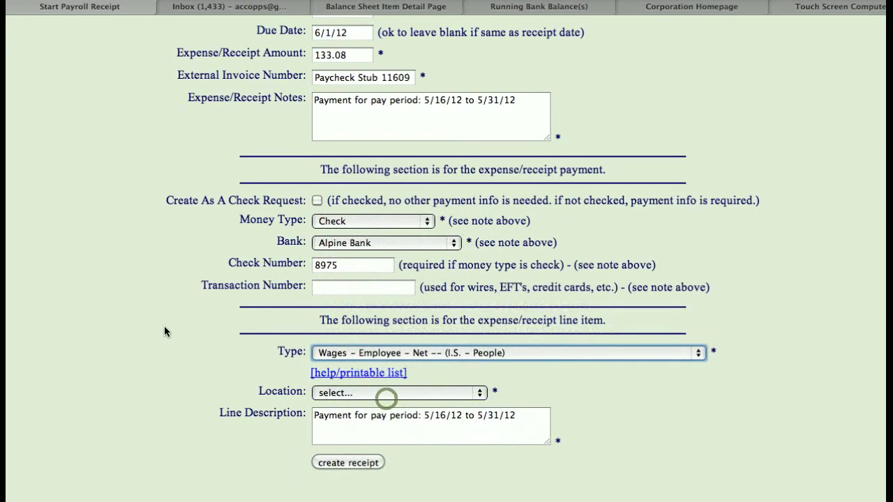
left_click(171, 324)
scroll(214, 335, "down", 1)
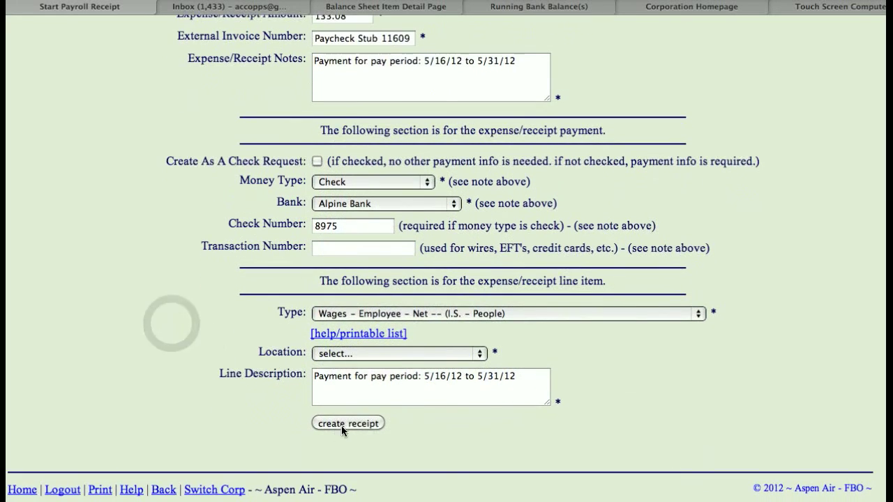
left_click(389, 354)
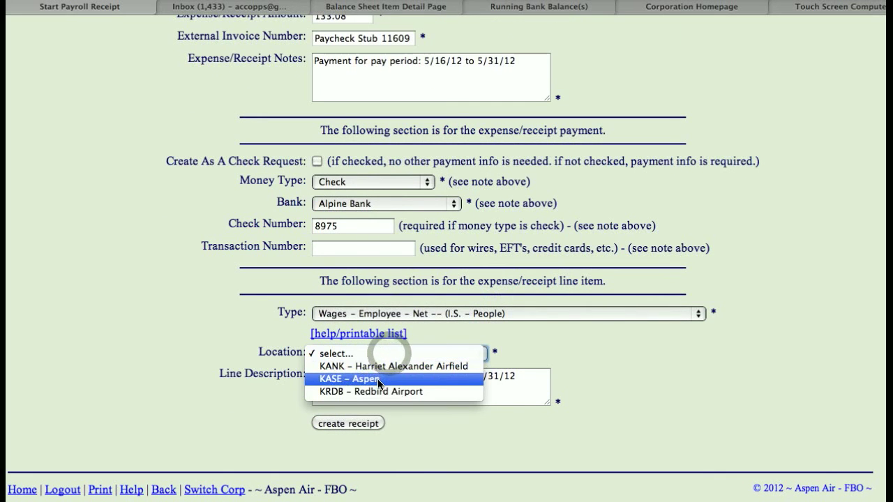
left_click(378, 380)
left_click(353, 423)
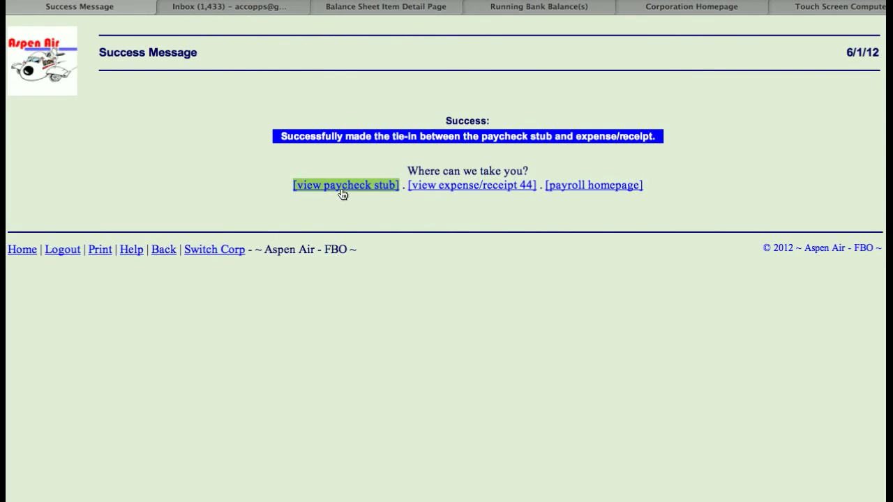
View the new expense/receipt, preview its printable check, and return to the receipt without printing
left_click(463, 190)
scroll(770, 230, "down", 2)
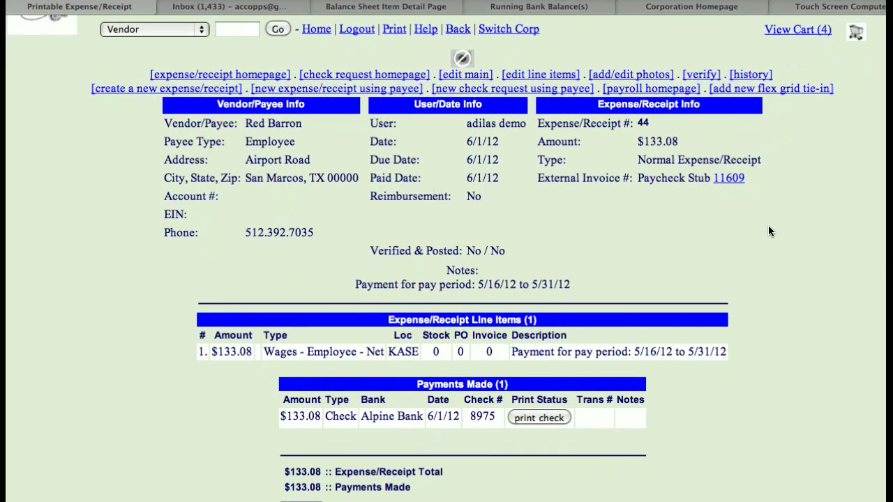
left_click(546, 421)
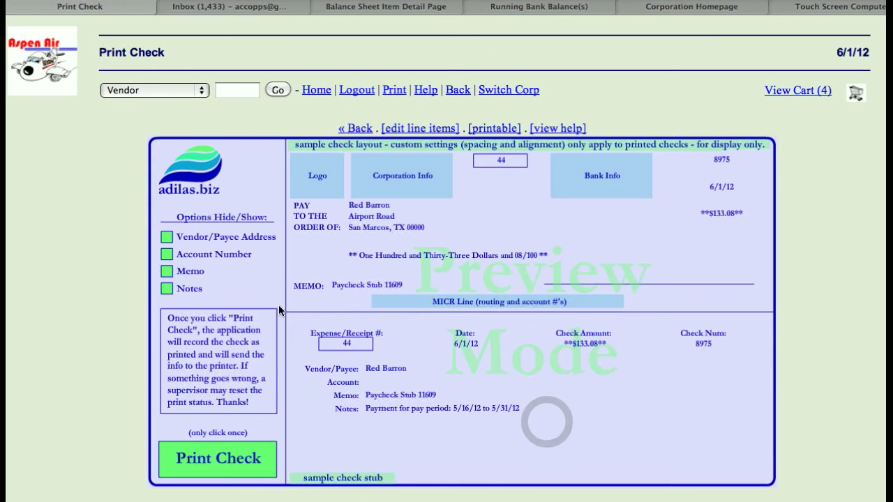
scroll(108, 301, "down", 1)
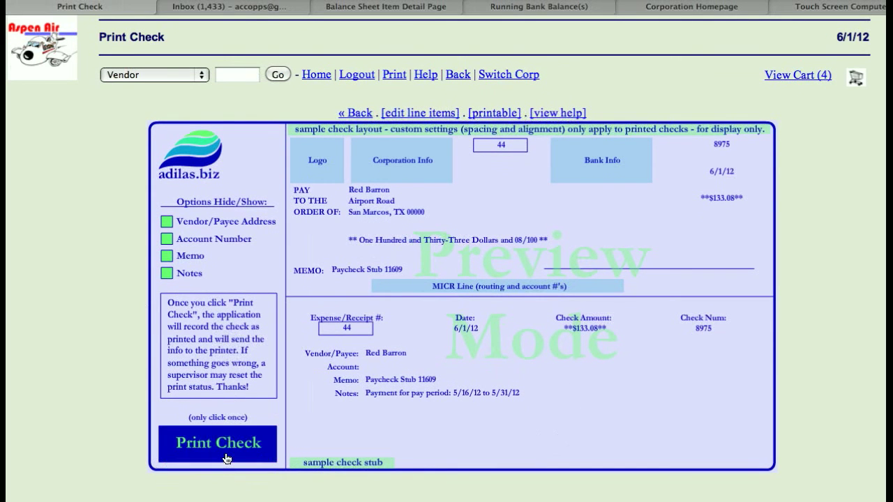
key("super+bracketleft")
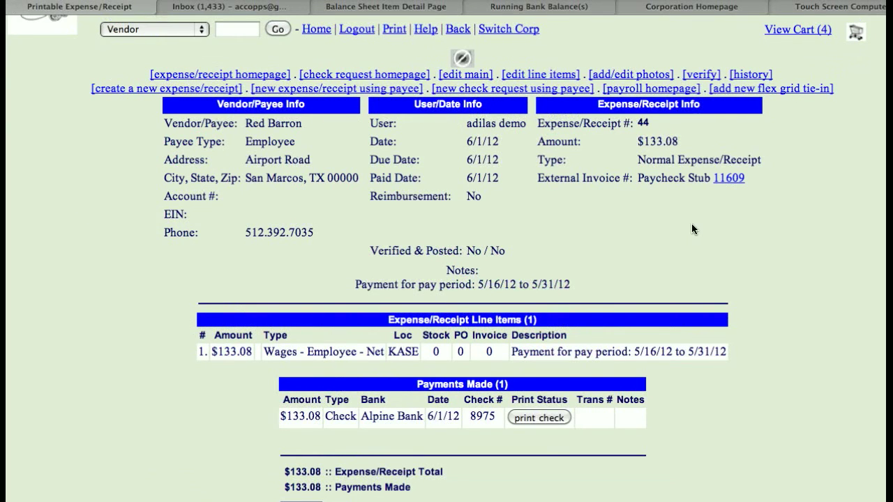
Open the paycheck stub linked to the receipt and review its employer contributions, payroll and withholdings
left_click(728, 178)
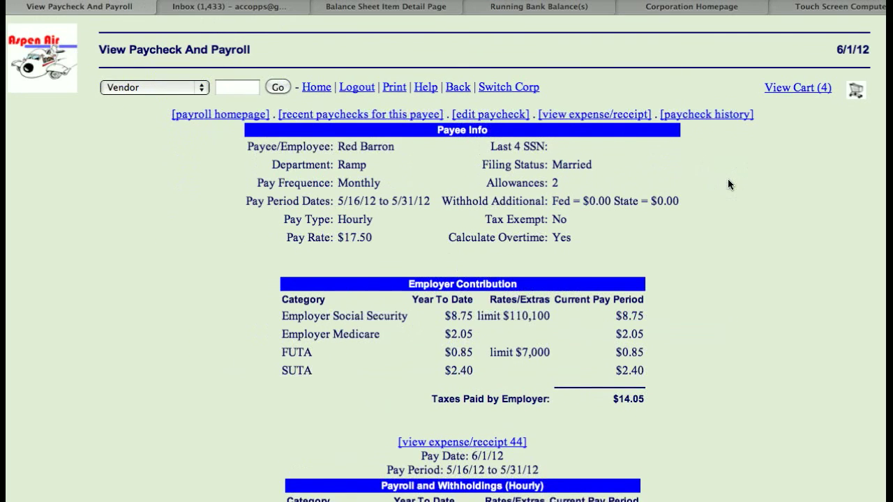
scroll(728, 181, "down", 5)
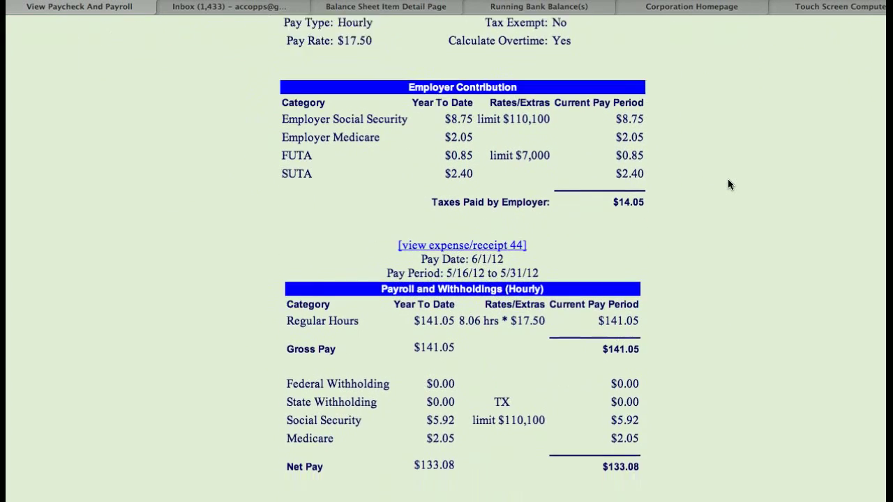
scroll(728, 179, "up", 2)
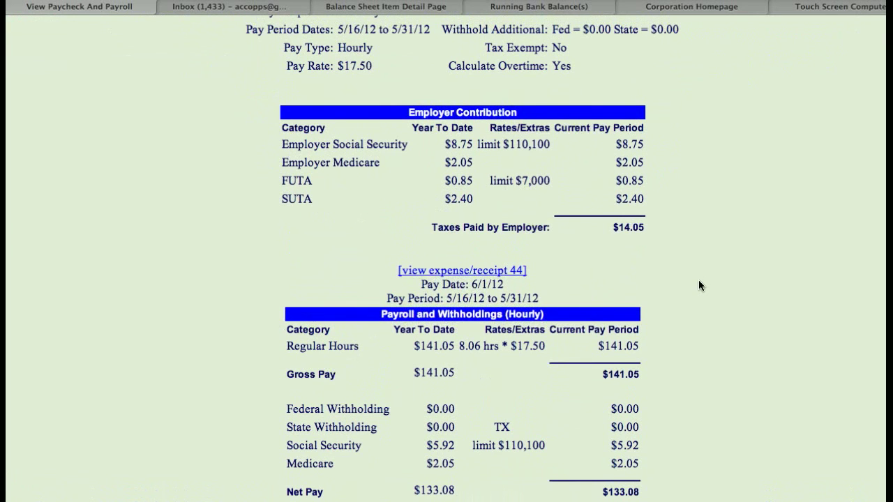
scroll(698, 283, "up", 5)
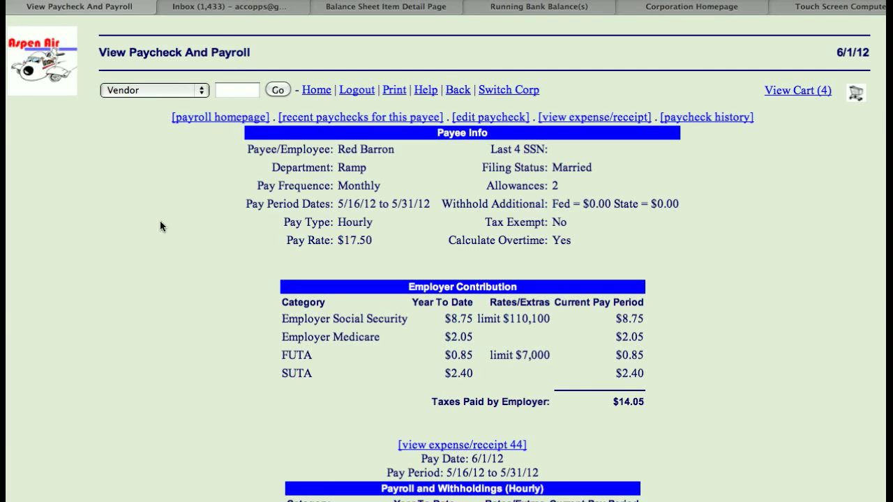
Return to the main switchboard and open the Payroll Homepage from the system liabilities options
left_click(57, 85)
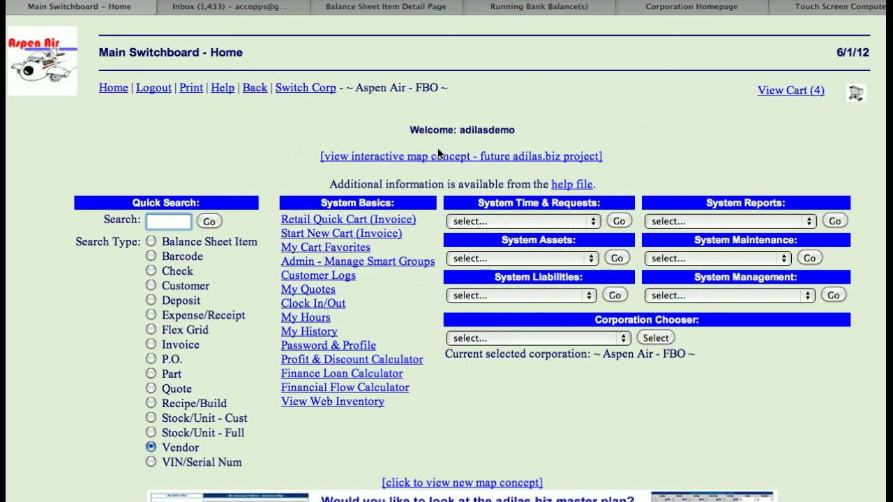
left_click(521, 295)
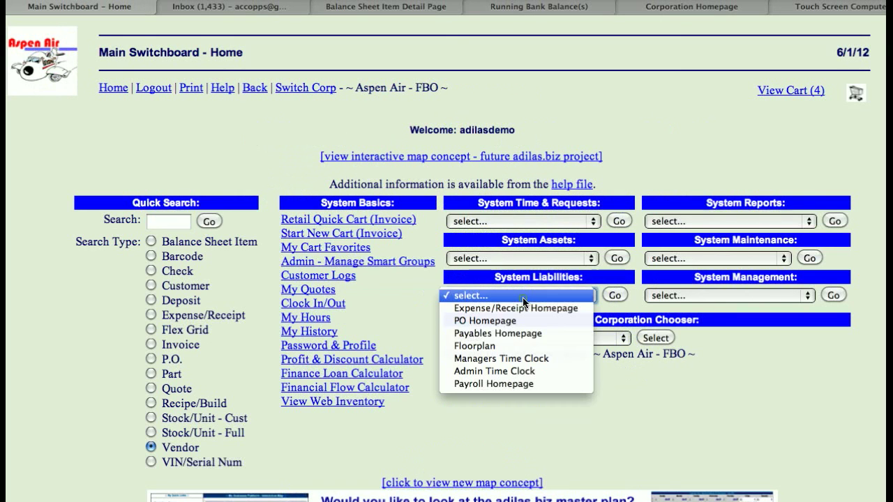
left_click(520, 384)
left_click(614, 296)
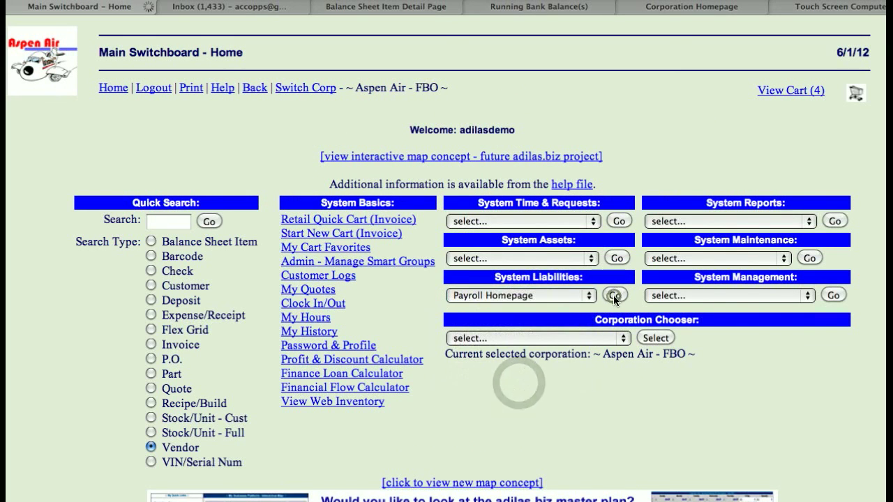
Select the same employee as the payee for calculating a new payroll
scroll(425, 300, "down", 8)
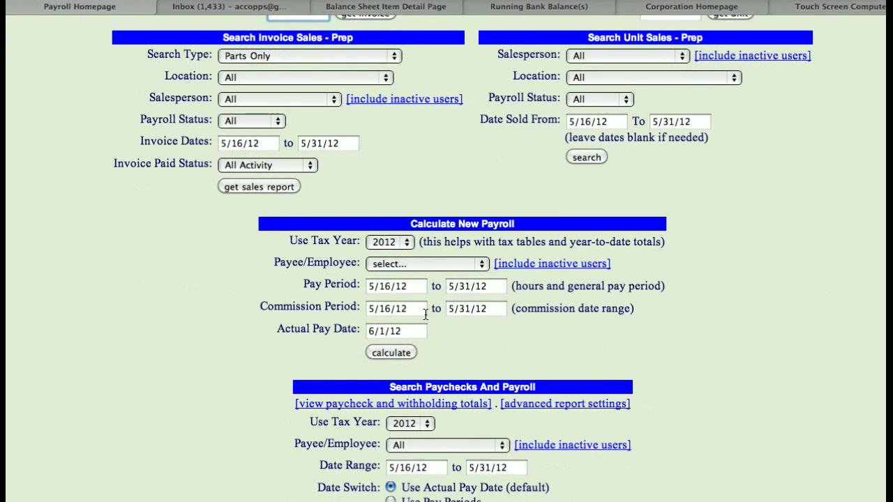
triple_click(512, 178)
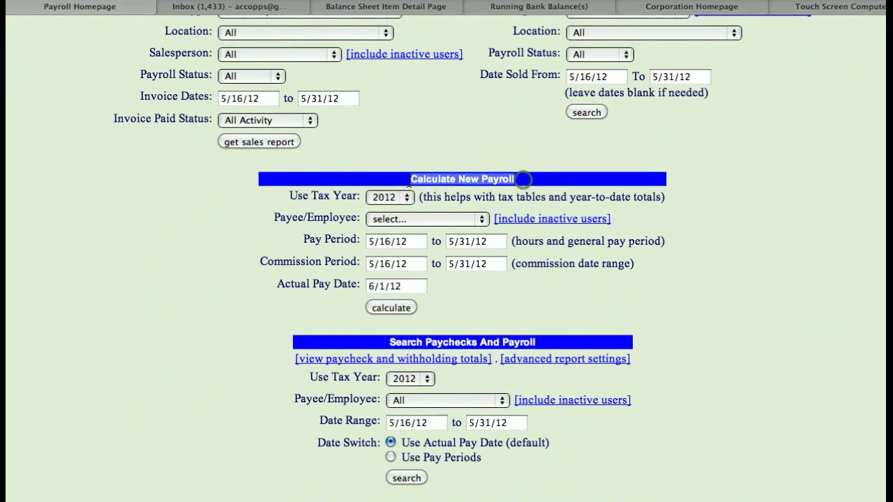
left_click(411, 216)
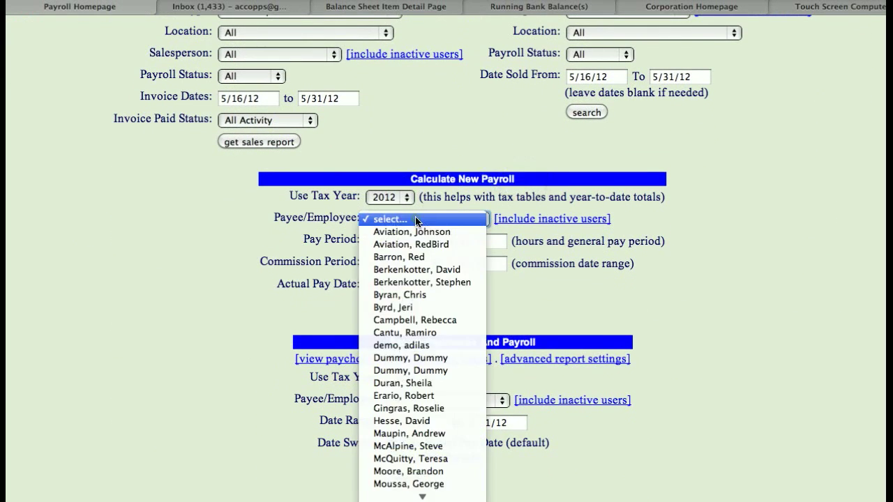
left_click(421, 259)
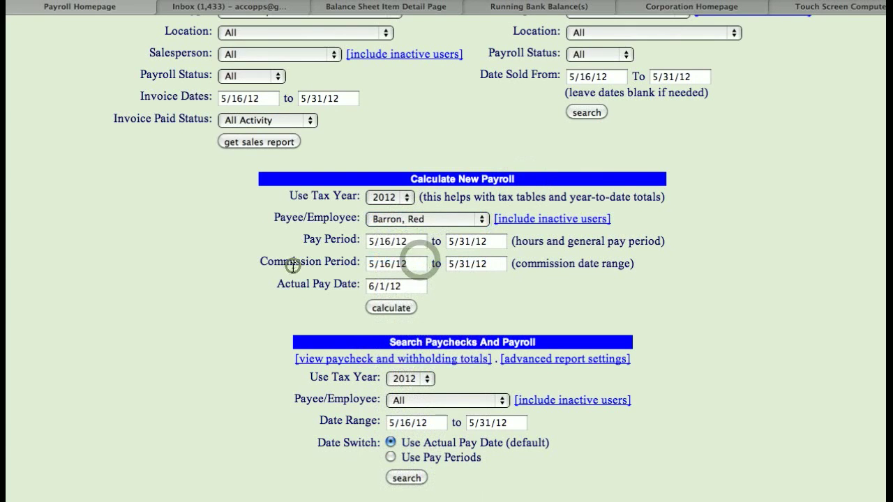
scroll(412, 258, "down", 1)
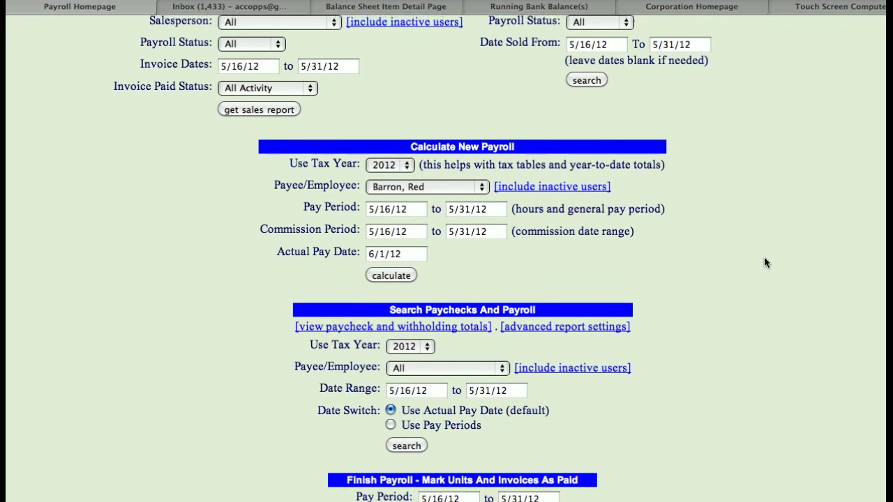
scroll(764, 262, "up", 2)
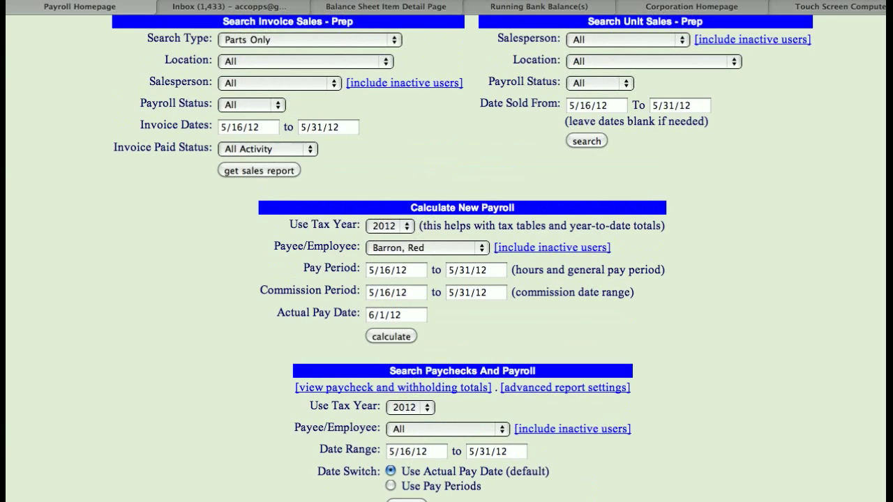